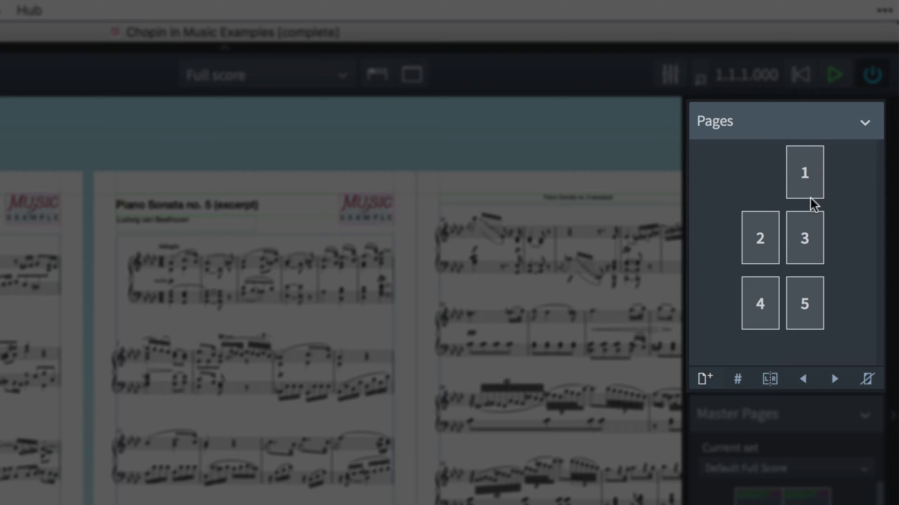
Step: Insert 1 blank page before page 2 with master page set to (None)
click(773, 255)
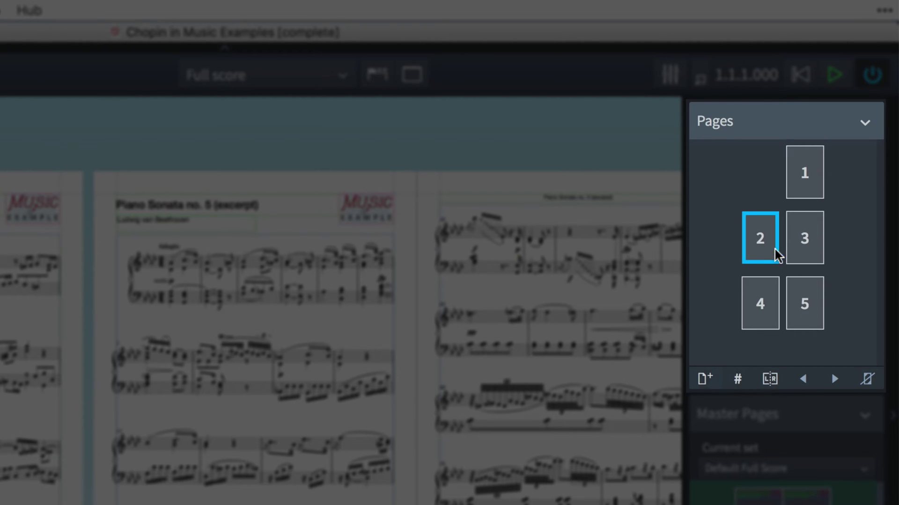
click(807, 260)
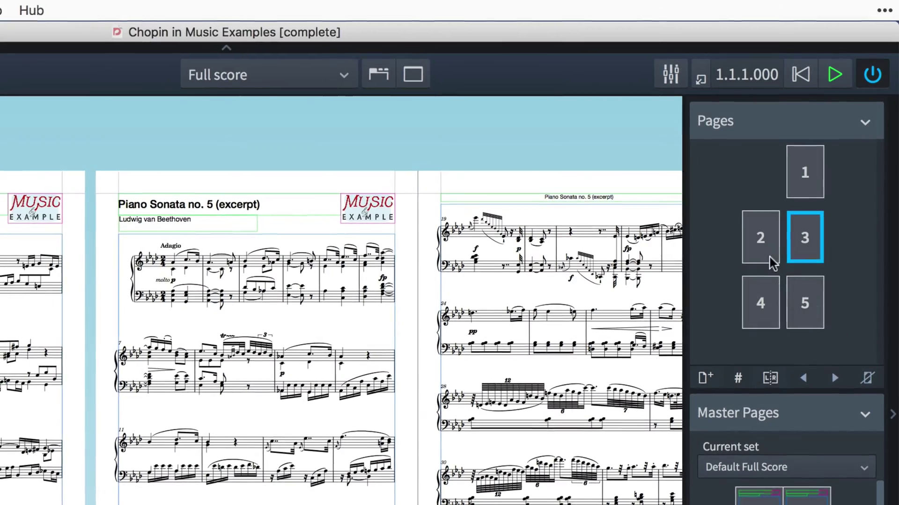
click(769, 257)
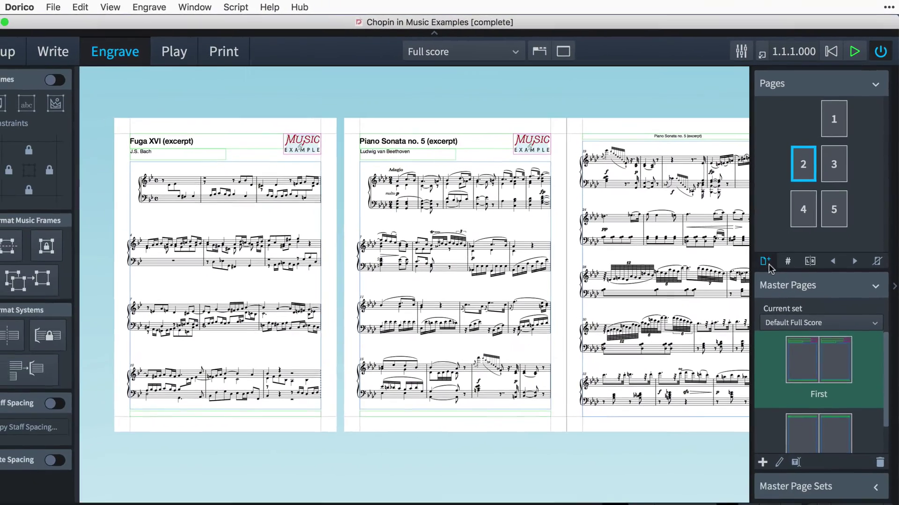
click(759, 281)
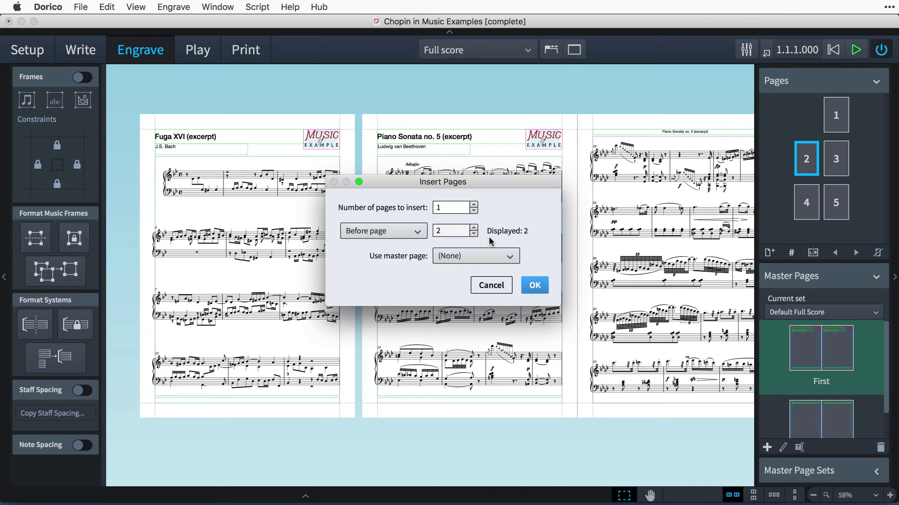
click(474, 205)
click(475, 205)
click(473, 210)
click(473, 210)
click(418, 236)
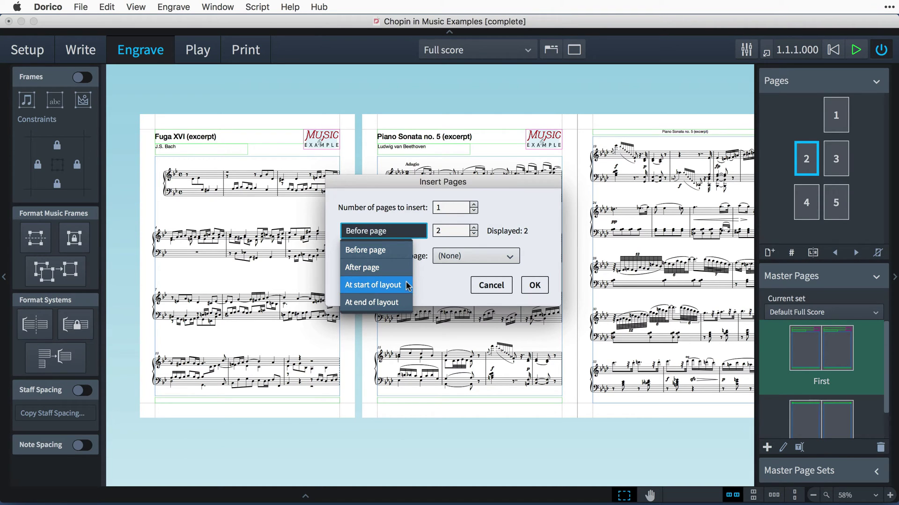
click(411, 251)
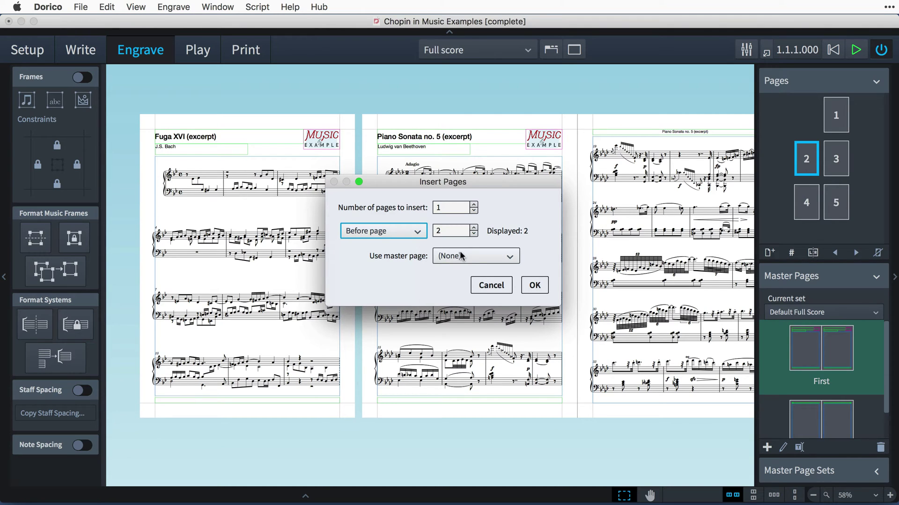
click(477, 257)
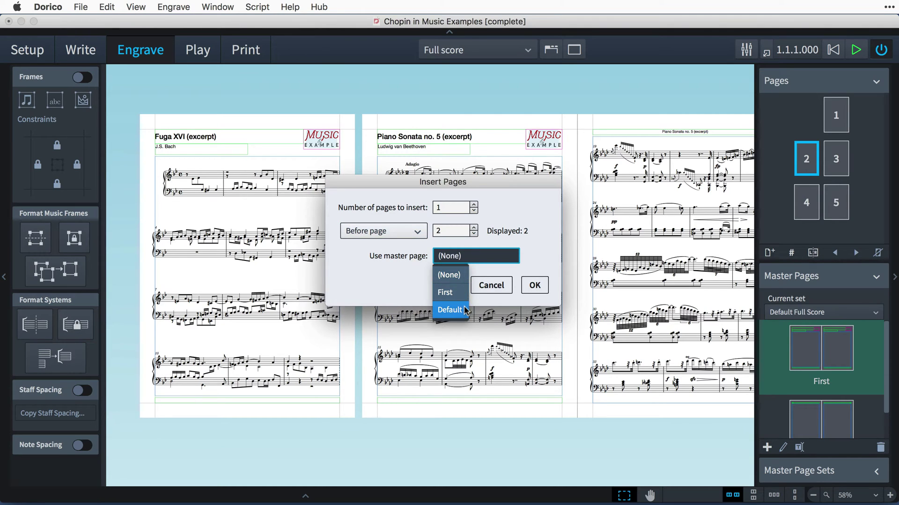
click(463, 279)
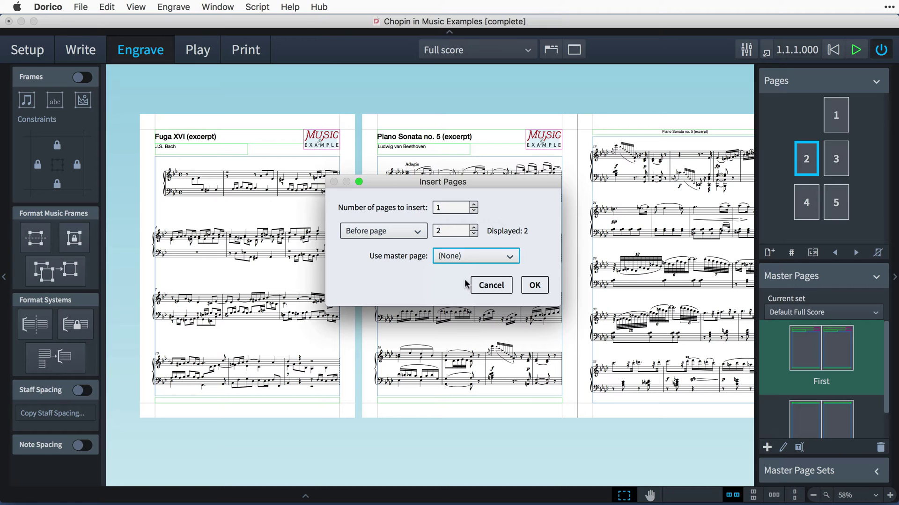
click(535, 285)
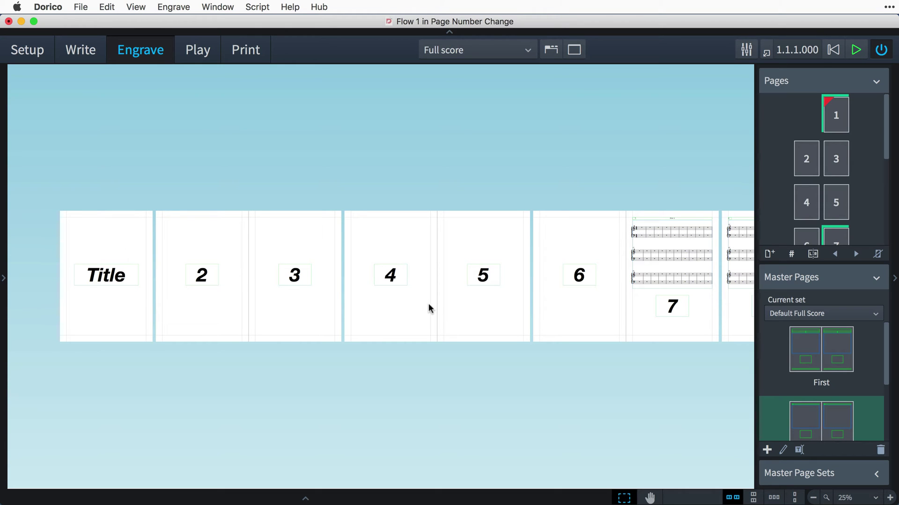
Step: Pan through the Page Number Change score back to the Title page, then select page 1
scroll(545, 294, right, 10)
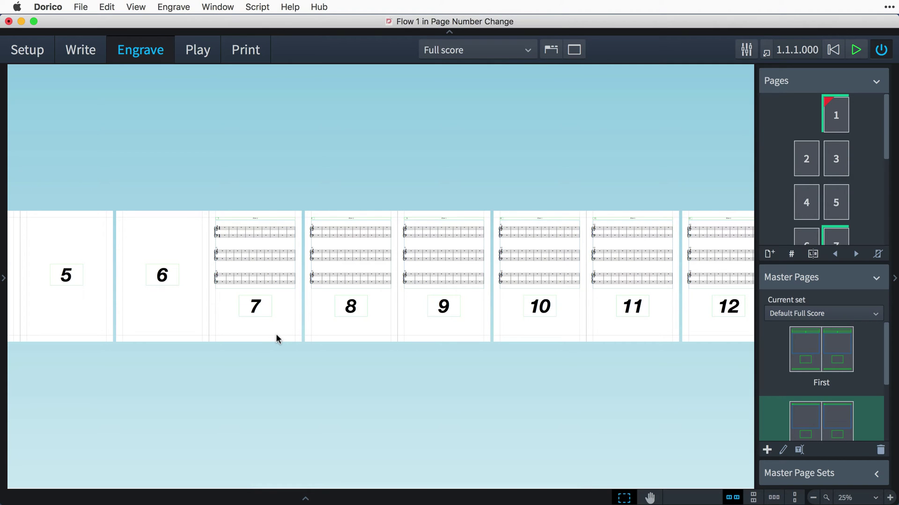
key(h)
drag(291, 337, 482, 343)
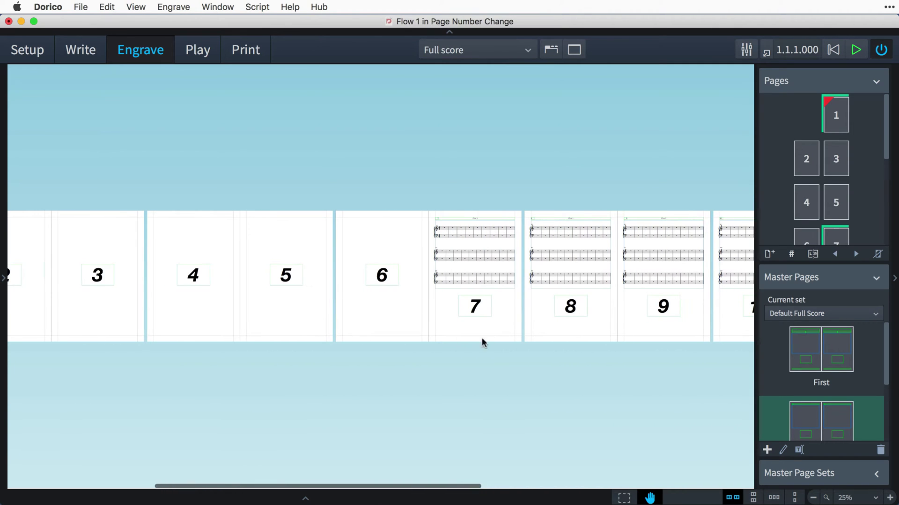
drag(318, 329, 491, 324)
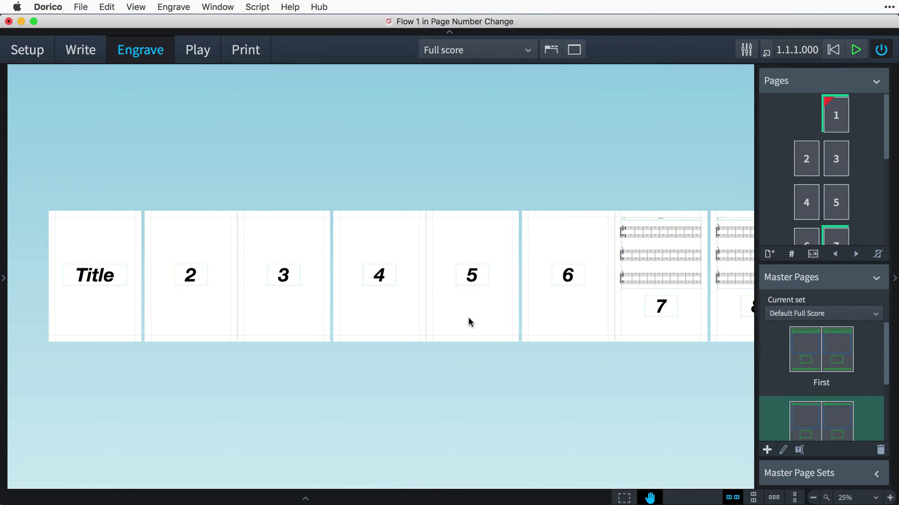
click(838, 122)
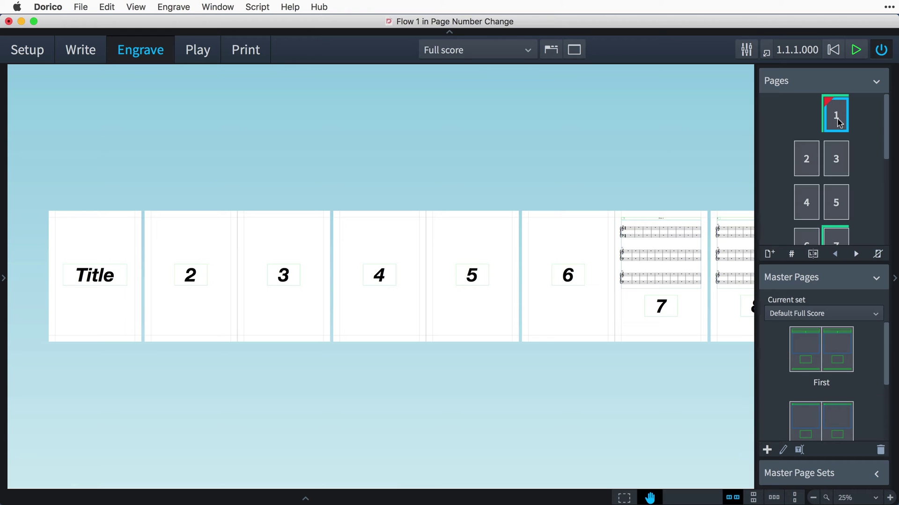
Step: Add a page number change at page 1 using Roman numerals, always shown
click(798, 257)
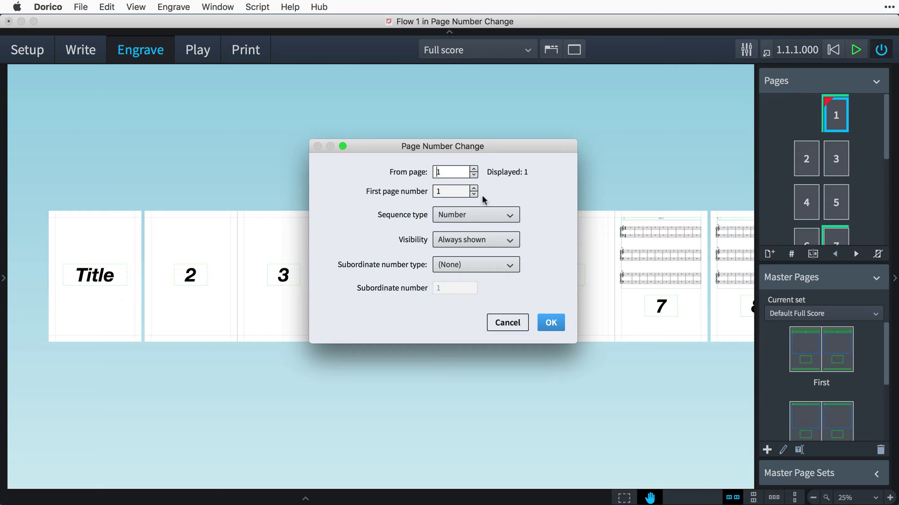
click(487, 214)
click(489, 251)
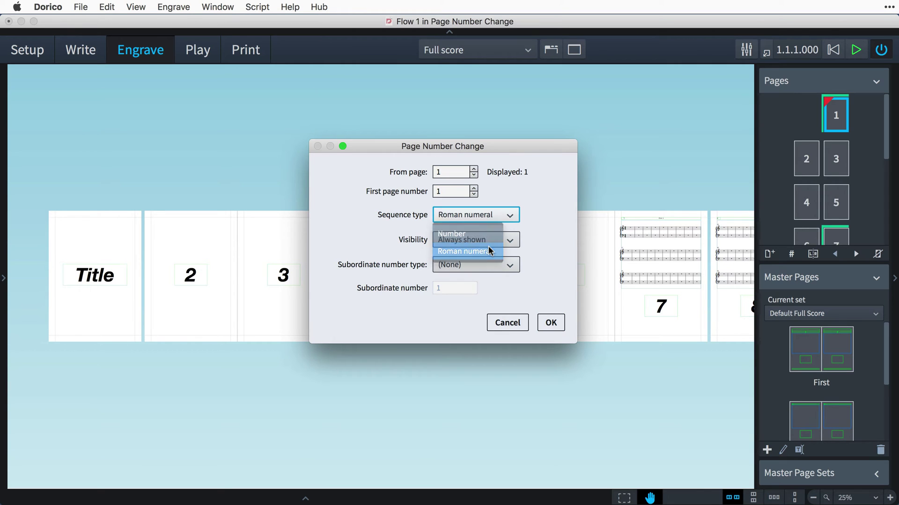
click(514, 242)
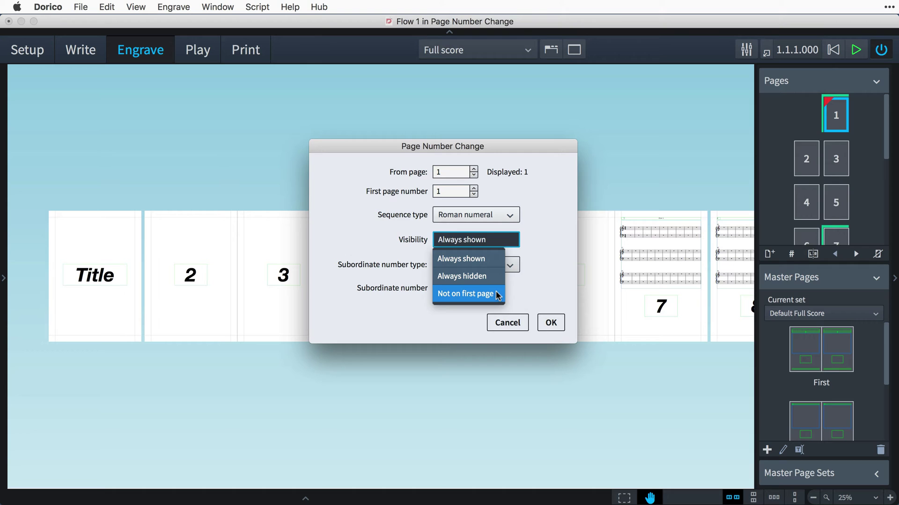
click(496, 259)
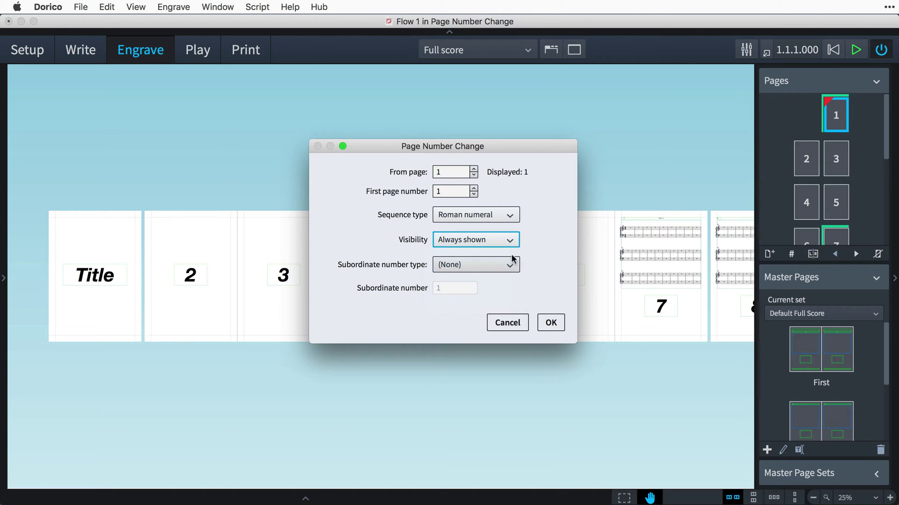
click(552, 322)
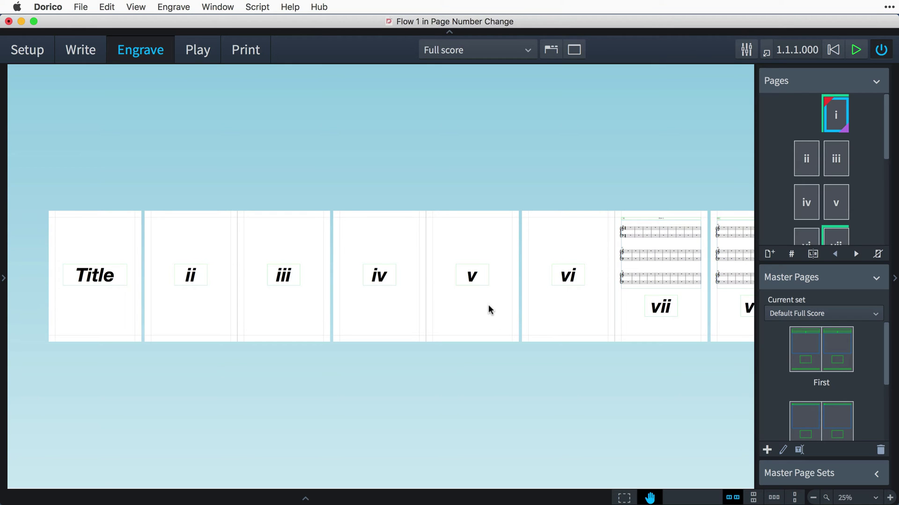
Step: Add a page number change at page vii restarting at 1 in ordinary numbers
drag(489, 306, 305, 313)
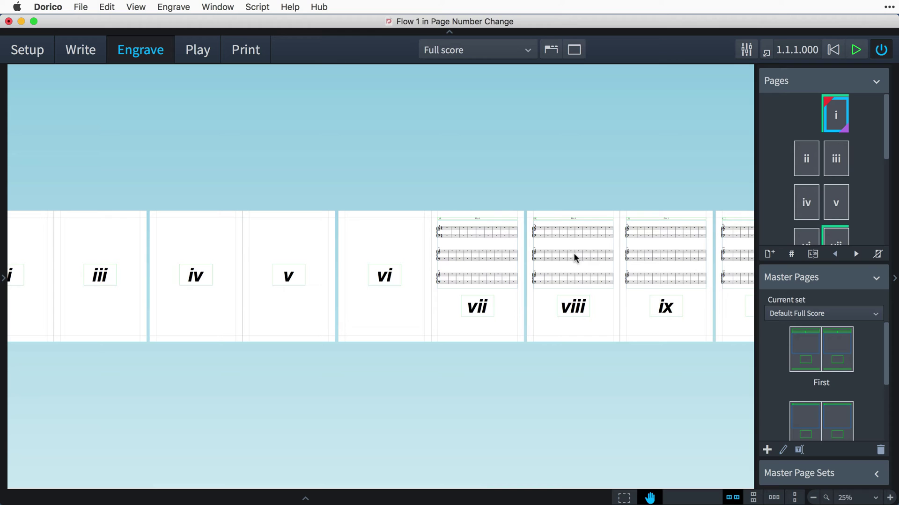
drag(885, 147, 887, 197)
click(830, 140)
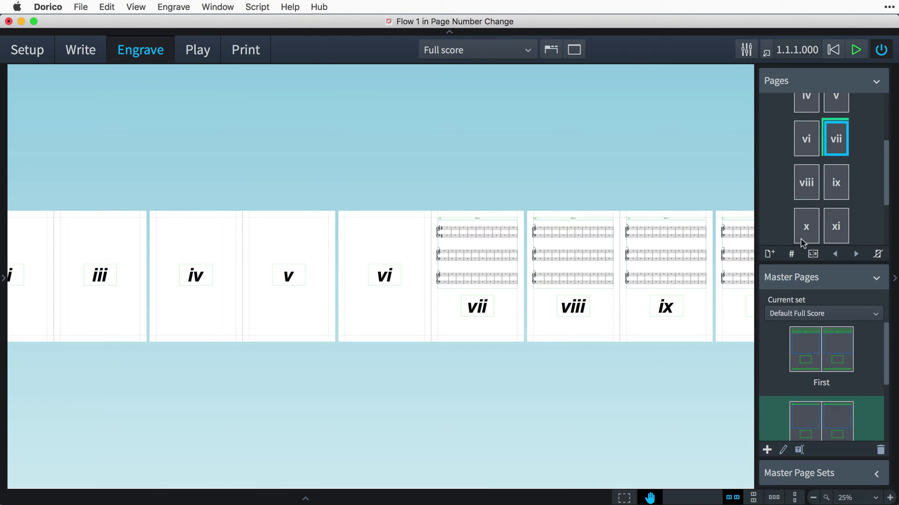
click(792, 254)
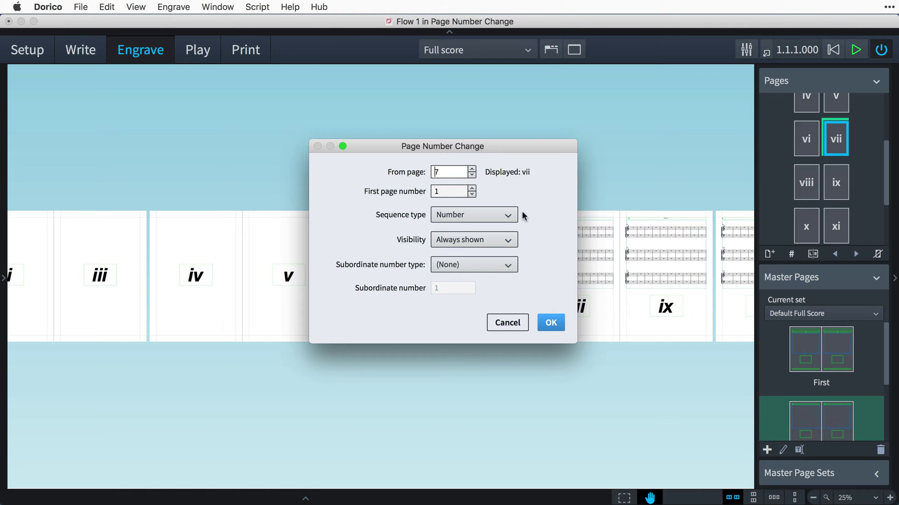
click(550, 323)
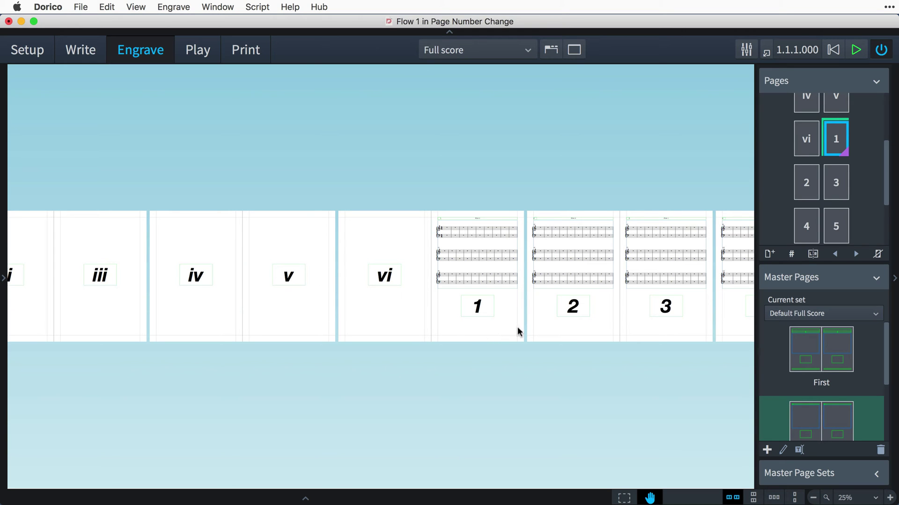
Step: Add a page number change at page 7 with first number 6 and lower-case letter subnumbers
scroll(689, 324, right, 10)
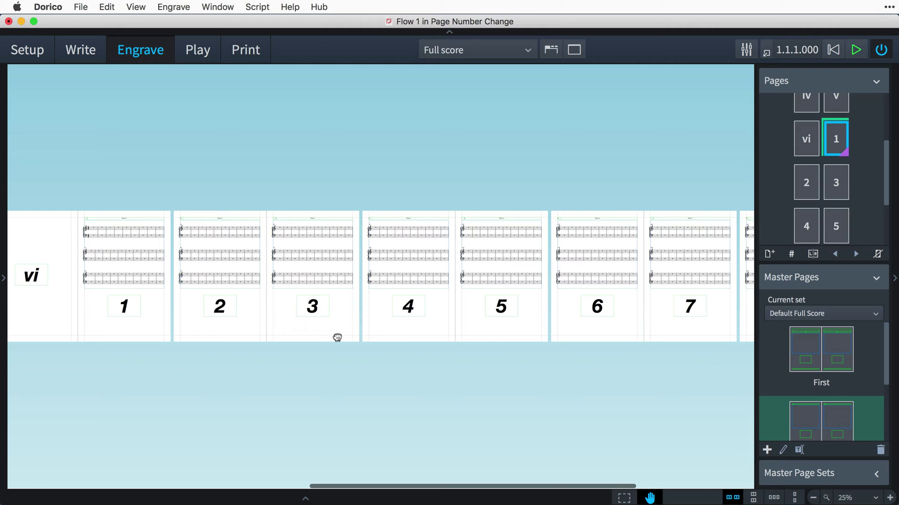
scroll(676, 324, right, 4)
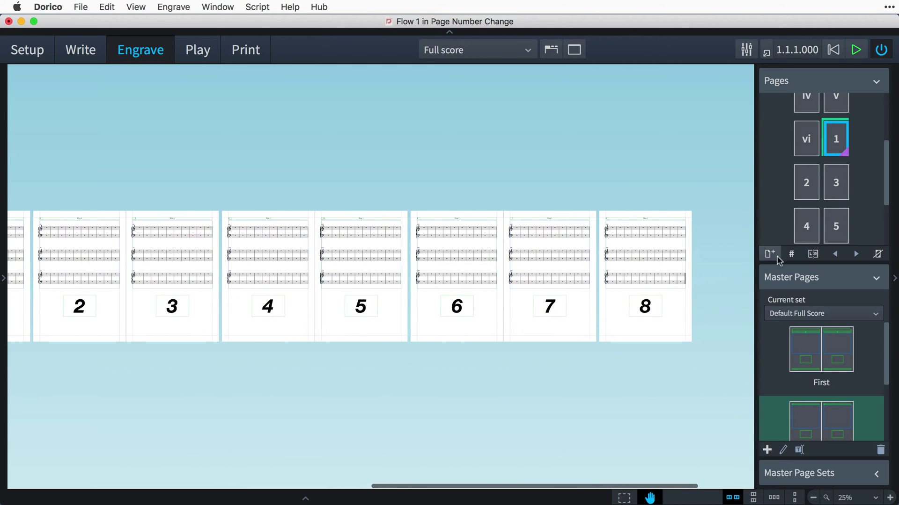
drag(887, 195, 884, 232)
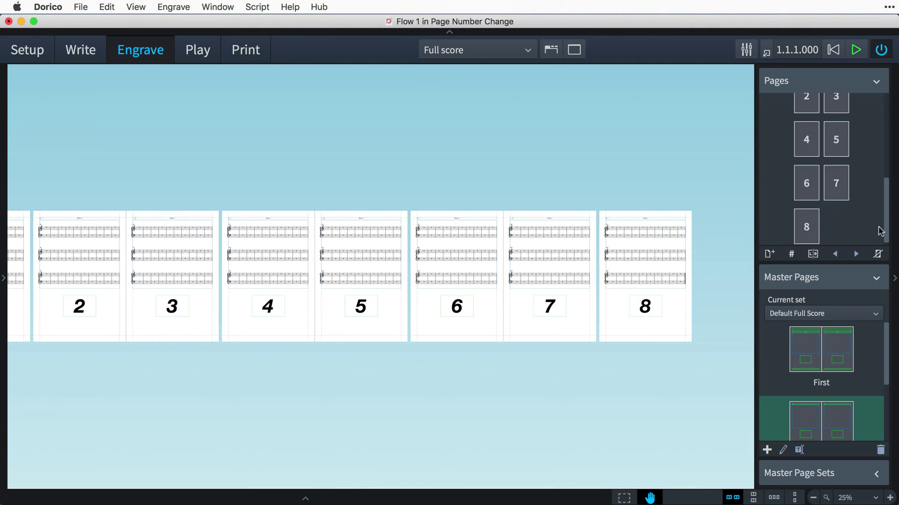
click(834, 183)
click(791, 253)
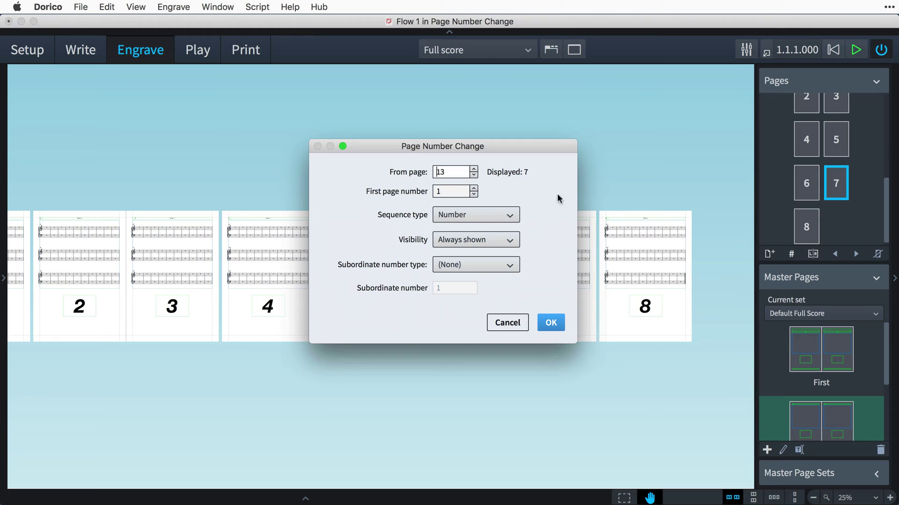
double_click(455, 187)
text(6)
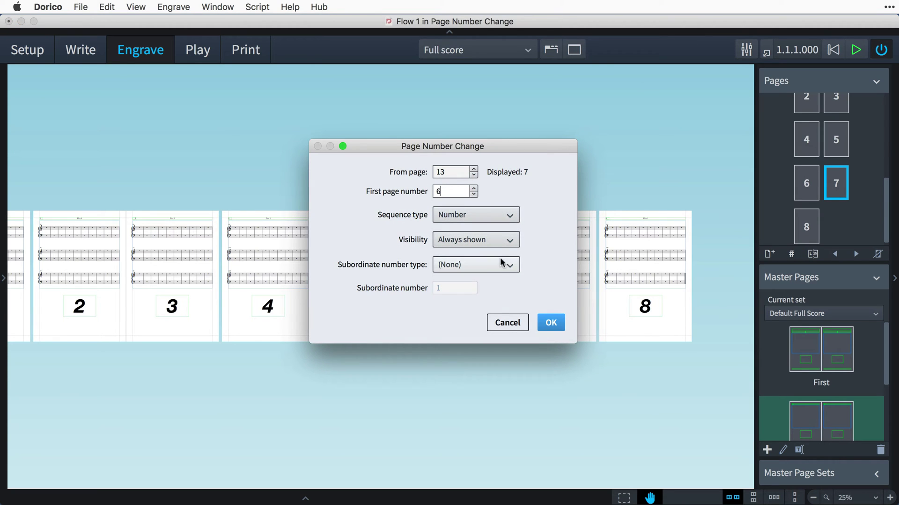
click(501, 262)
click(490, 301)
click(550, 322)
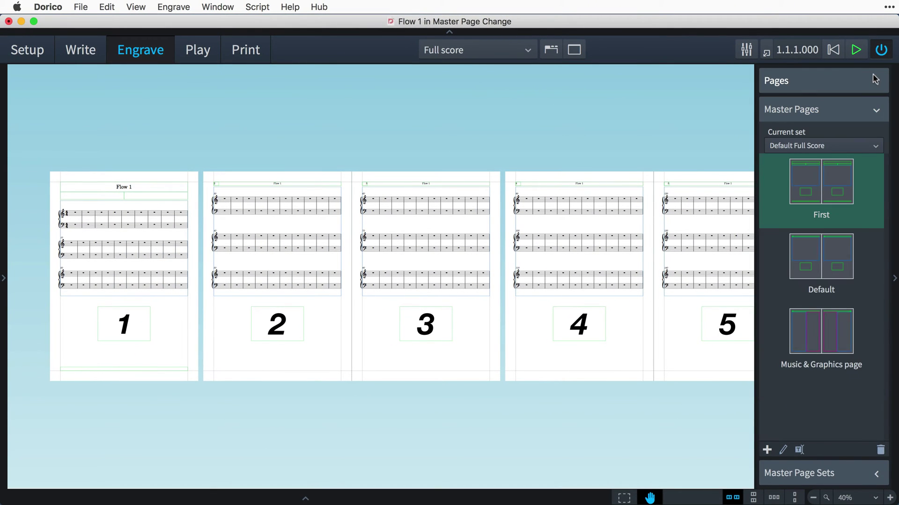
Step: Apply the Music & Graphics master page to page 6 and all following pages
click(845, 344)
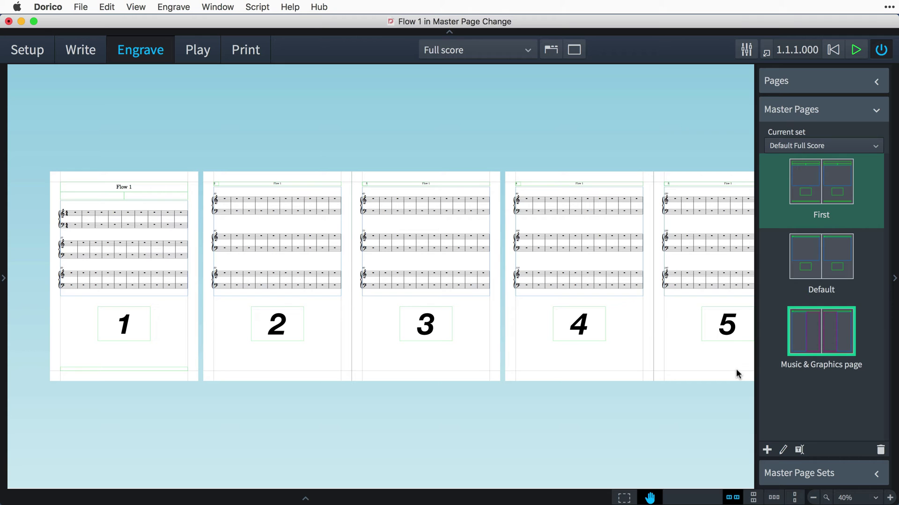
drag(736, 374, 235, 380)
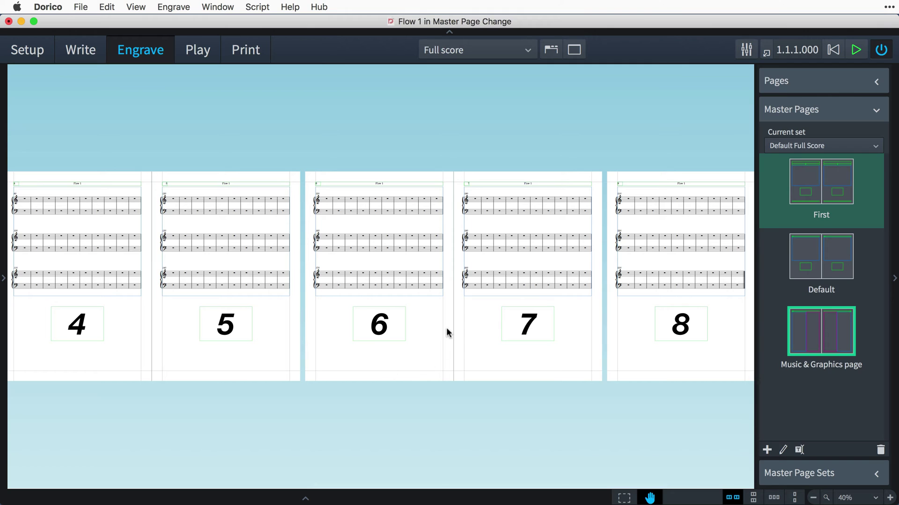
click(865, 83)
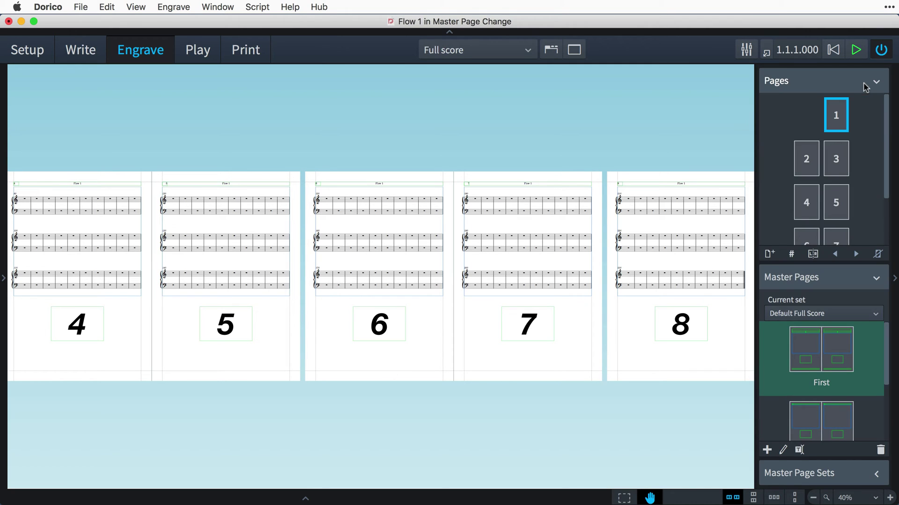
drag(890, 134, 891, 177)
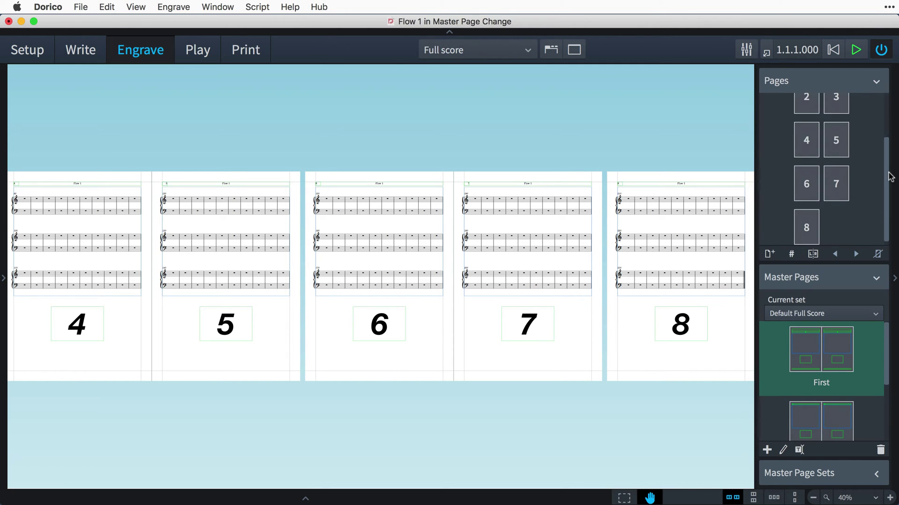
click(806, 183)
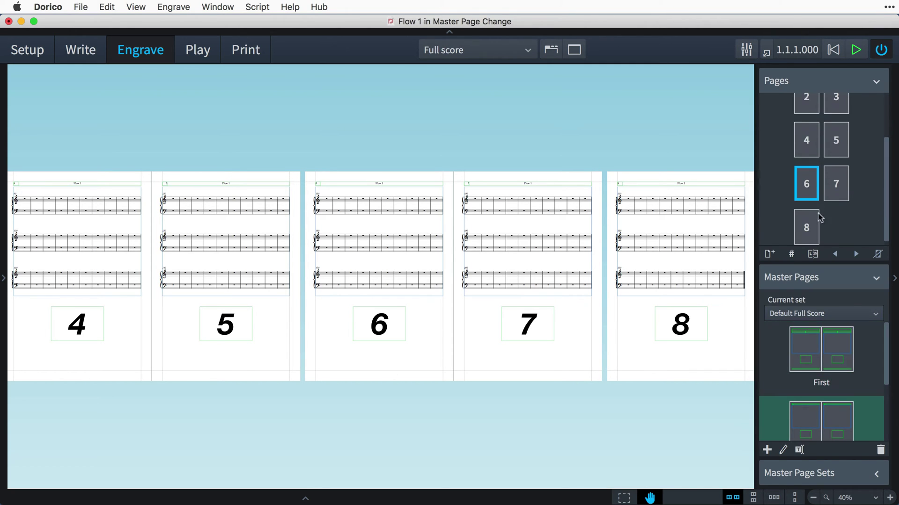
click(818, 257)
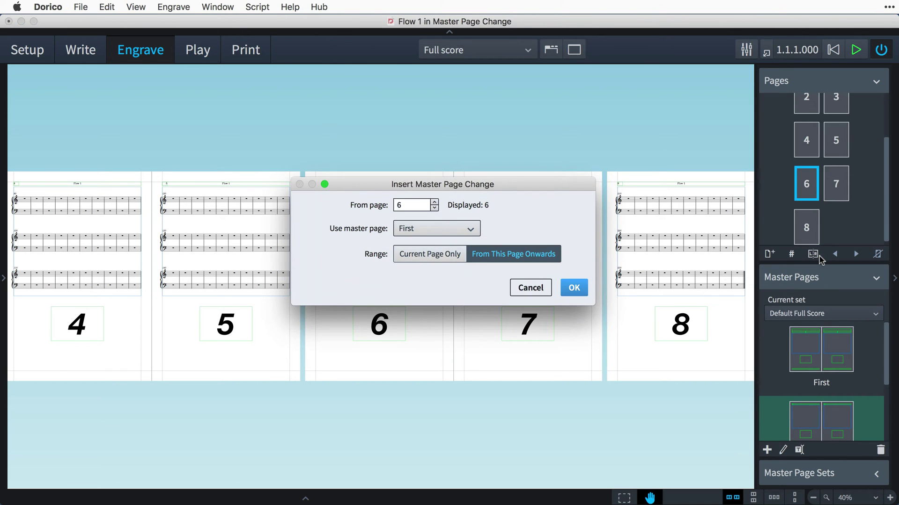
click(453, 228)
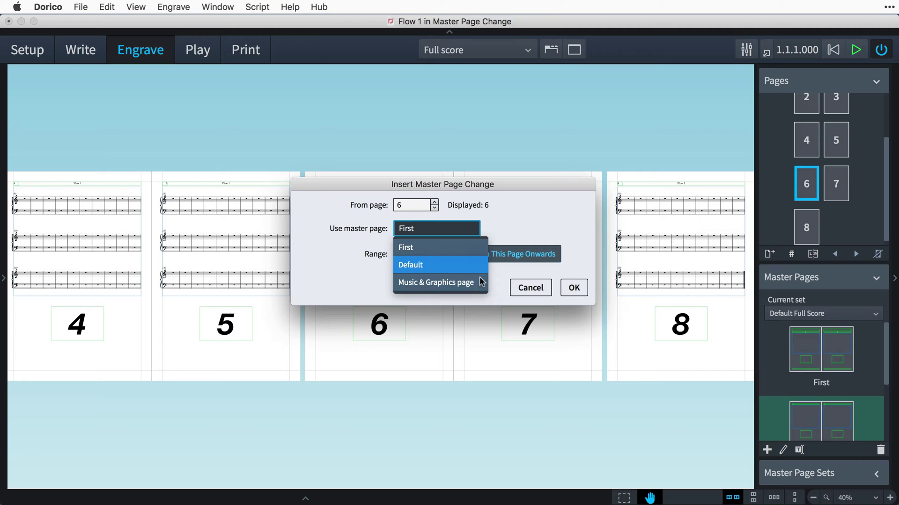
click(483, 288)
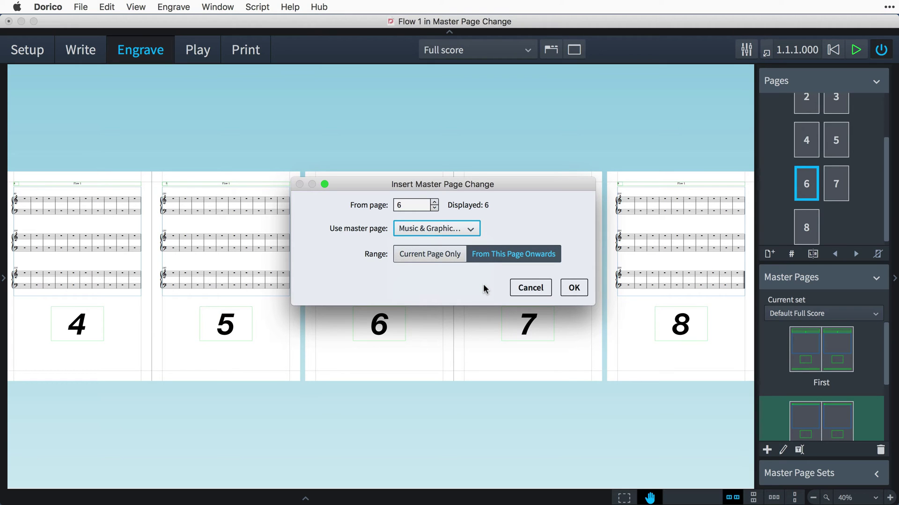
click(436, 257)
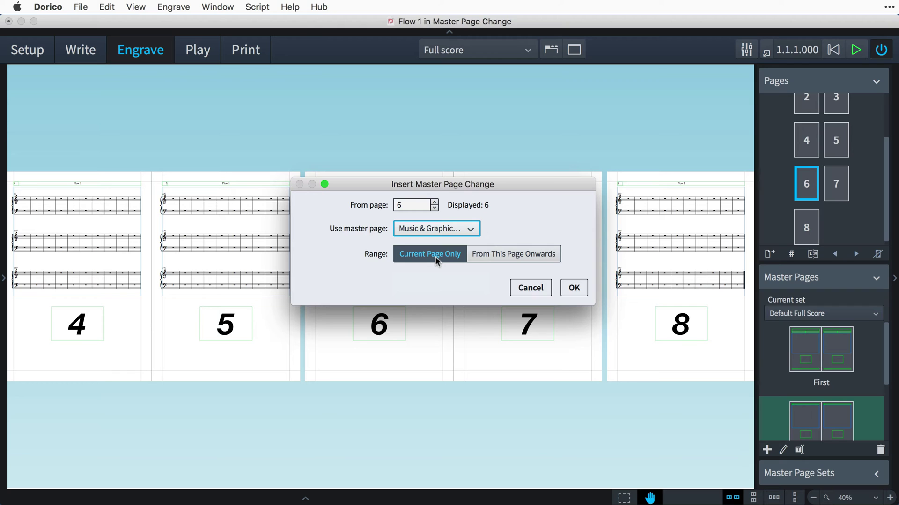
click(499, 258)
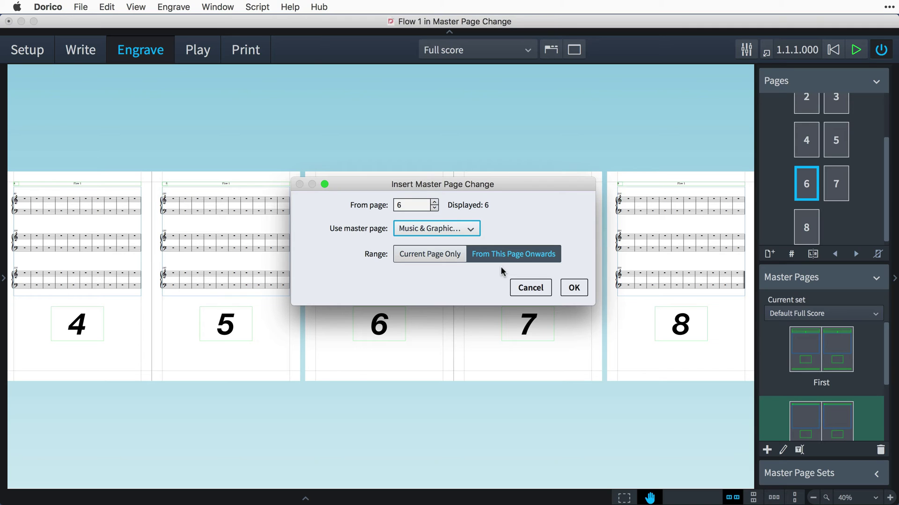
click(571, 288)
click(571, 287)
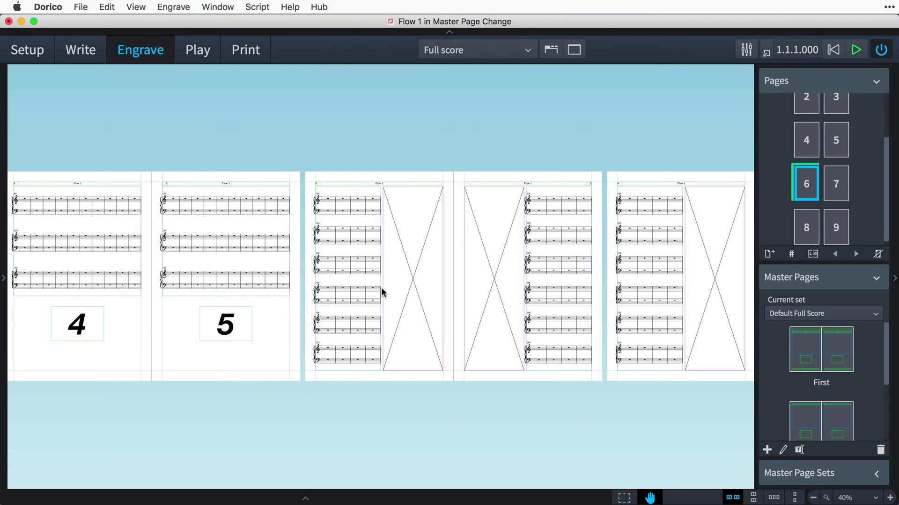
Step: Pan across the Chopin in Swap Pages full score to view its piano pages
drag(498, 353, 317, 344)
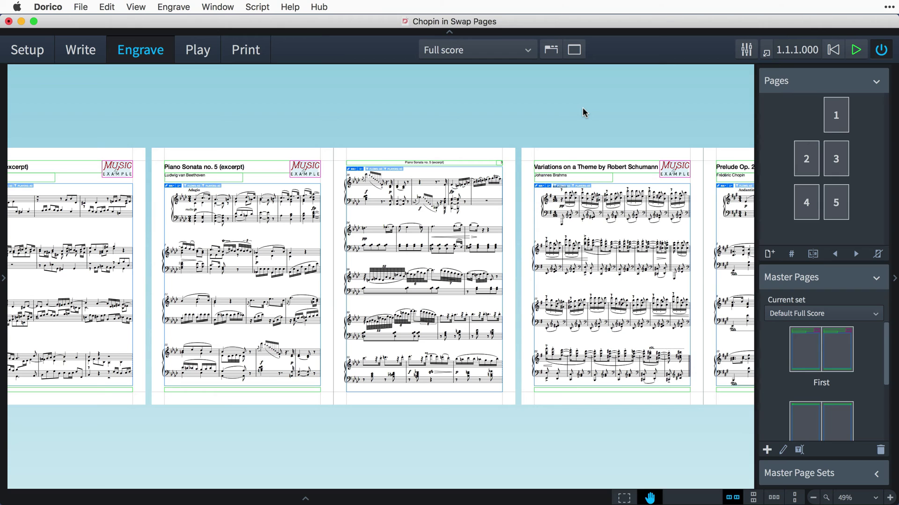
Step: Insert 1 new page from the Text master page before page 3
click(834, 162)
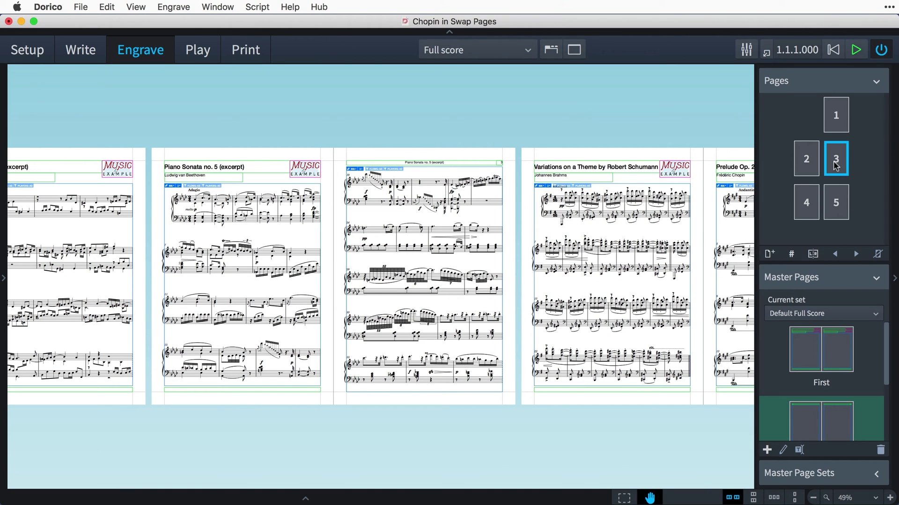
click(771, 255)
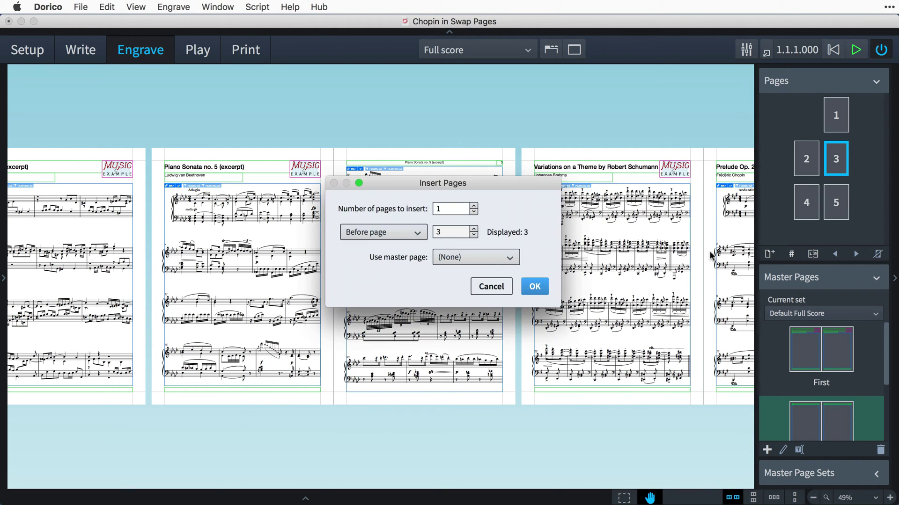
click(507, 258)
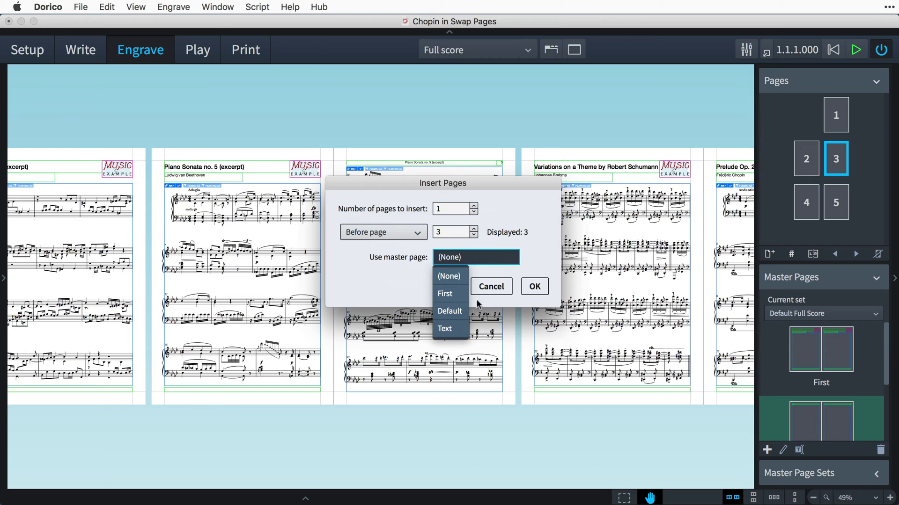
click(461, 328)
click(534, 287)
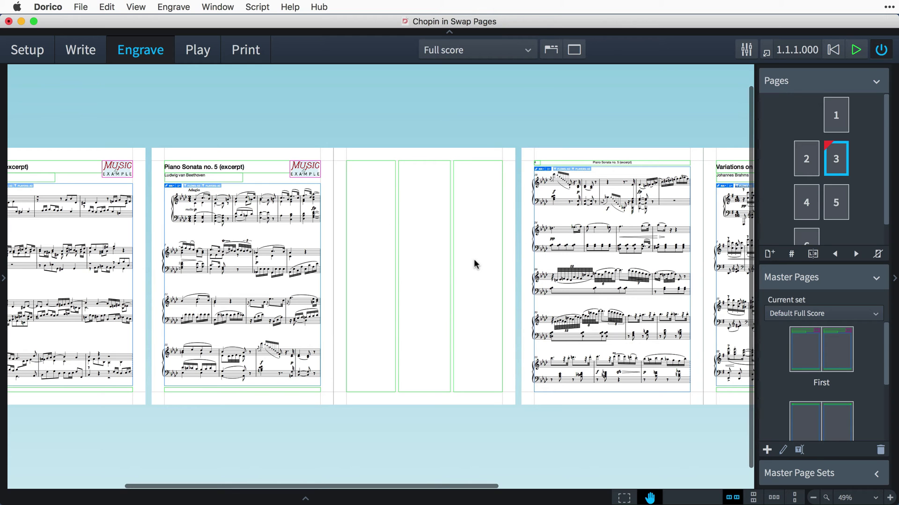
Step: Move the Text page left once, then right twice so it becomes page 4
drag(474, 264, 363, 255)
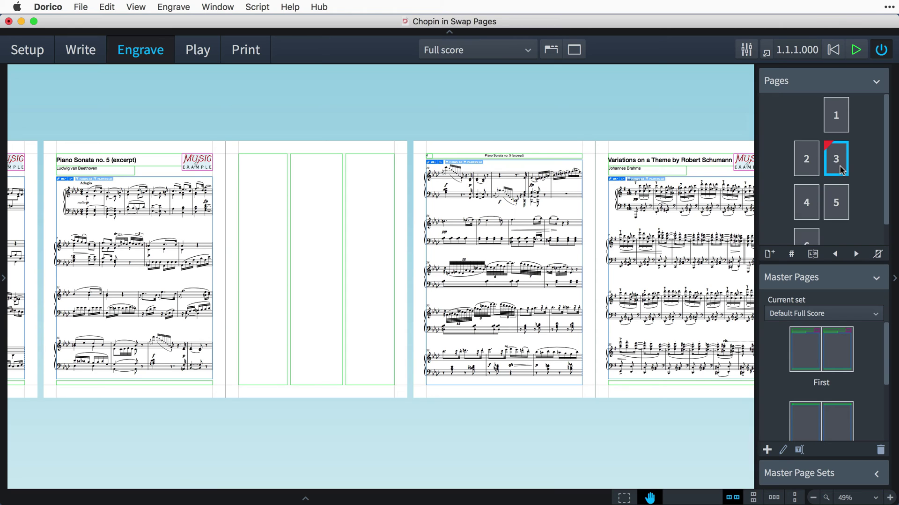
click(835, 255)
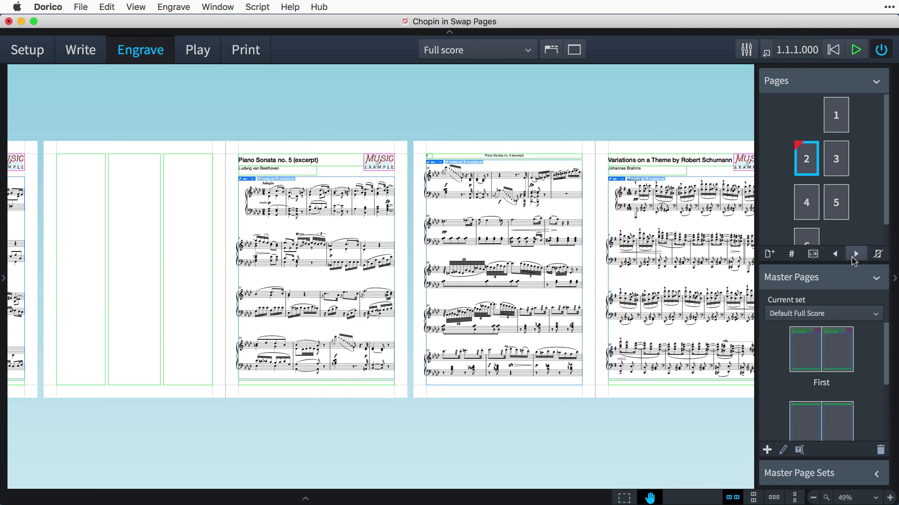
click(854, 255)
click(855, 255)
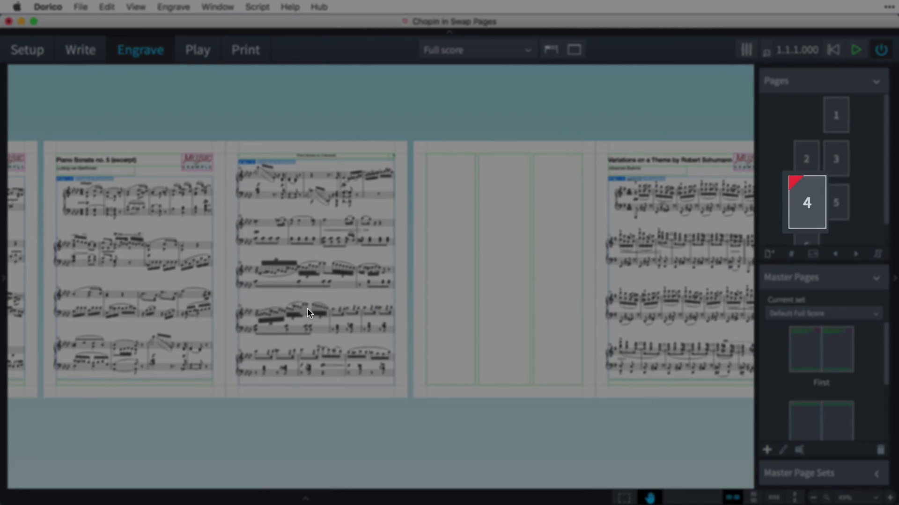
Step: Shorten page 2's music frame by dragging its bottom edge upward
scroll(161, 280, up, 5)
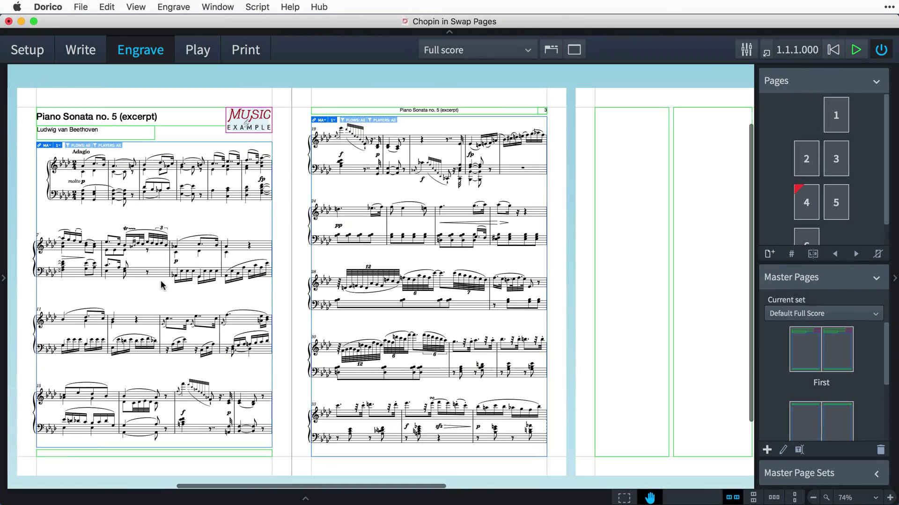
scroll(161, 284, left, 4)
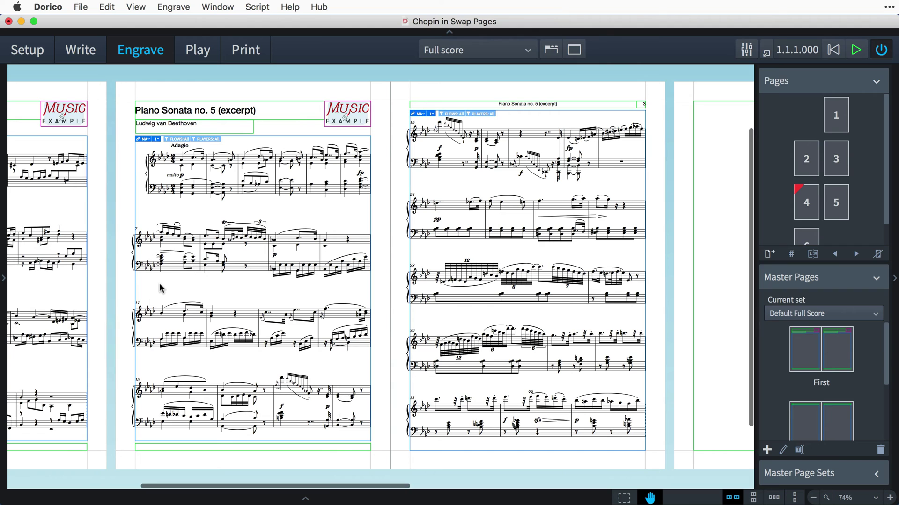
click(4, 302)
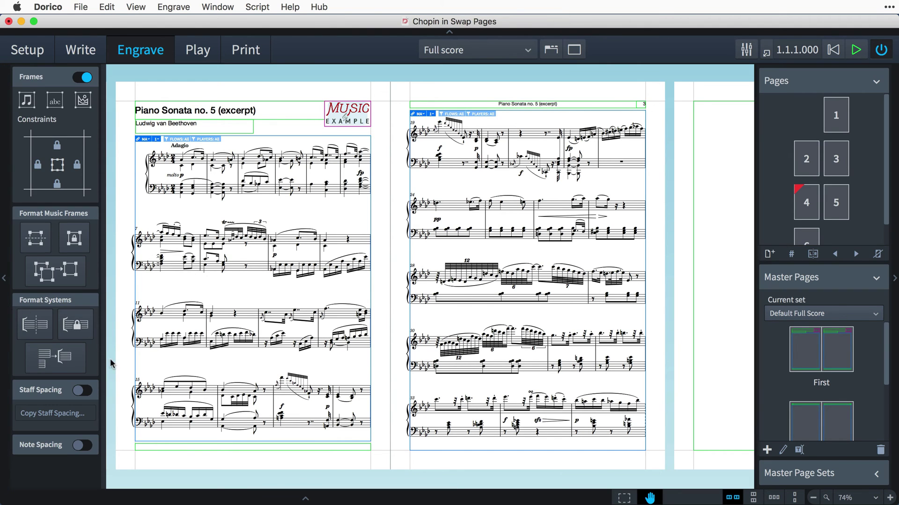
click(136, 378)
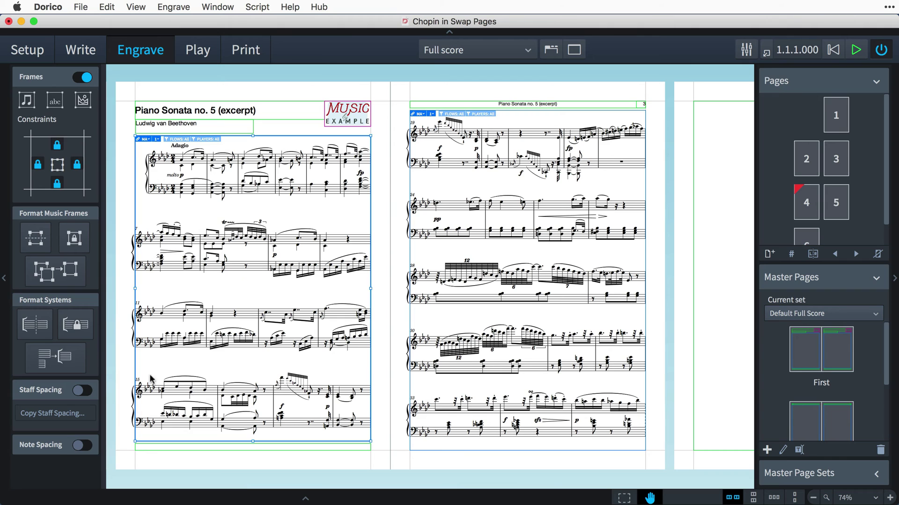
drag(253, 442, 260, 362)
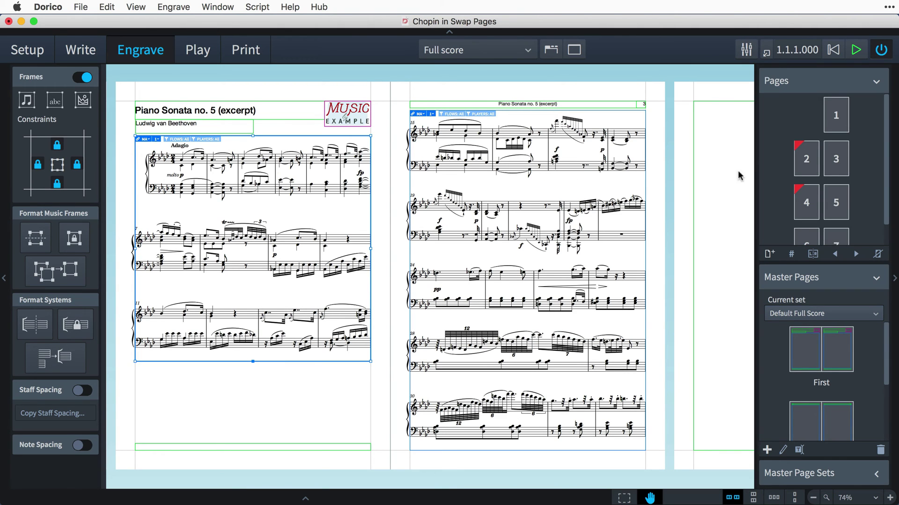
Step: Draw a new text frame over the music on page 3
click(63, 109)
drag(485, 186, 593, 268)
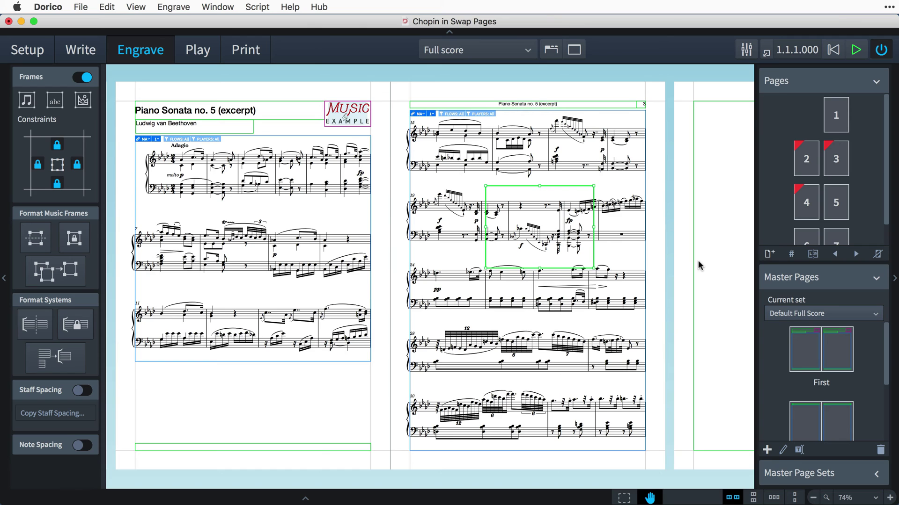
scroll(698, 265, right, 5)
scroll(699, 266, right, 4)
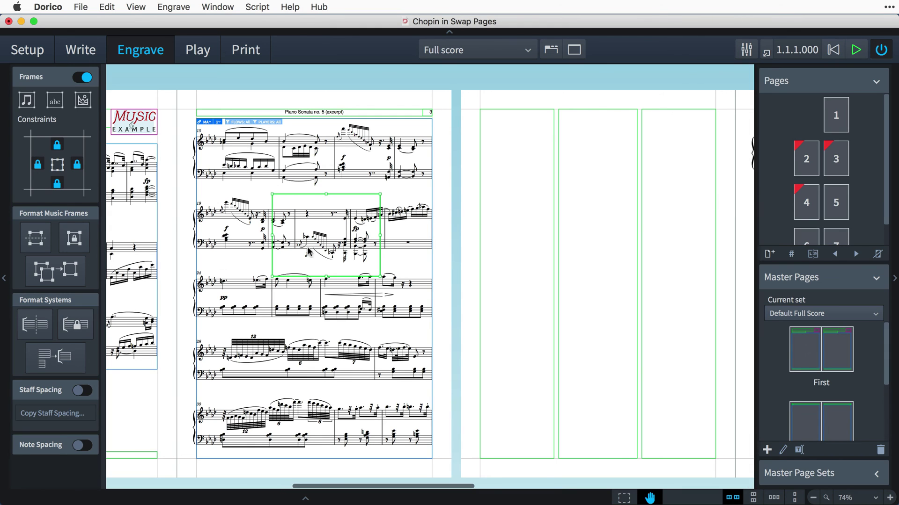
click(3, 291)
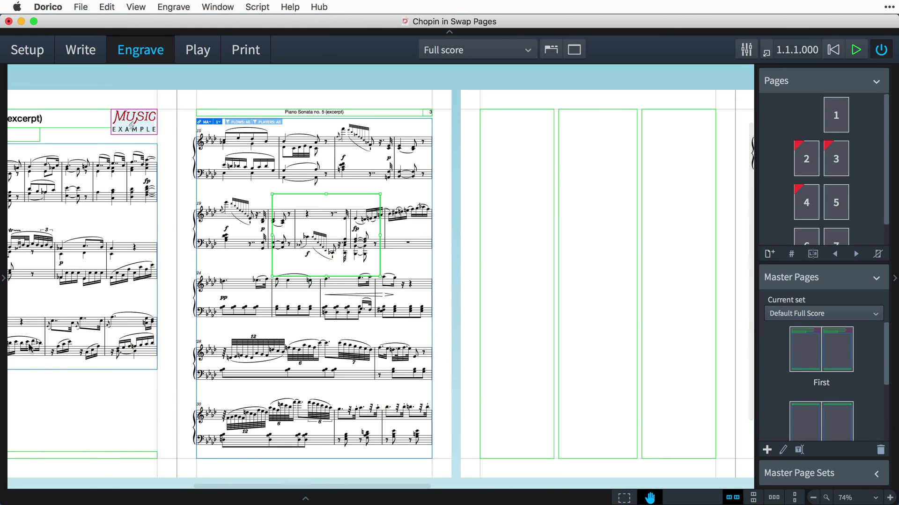
drag(111, 403, 268, 394)
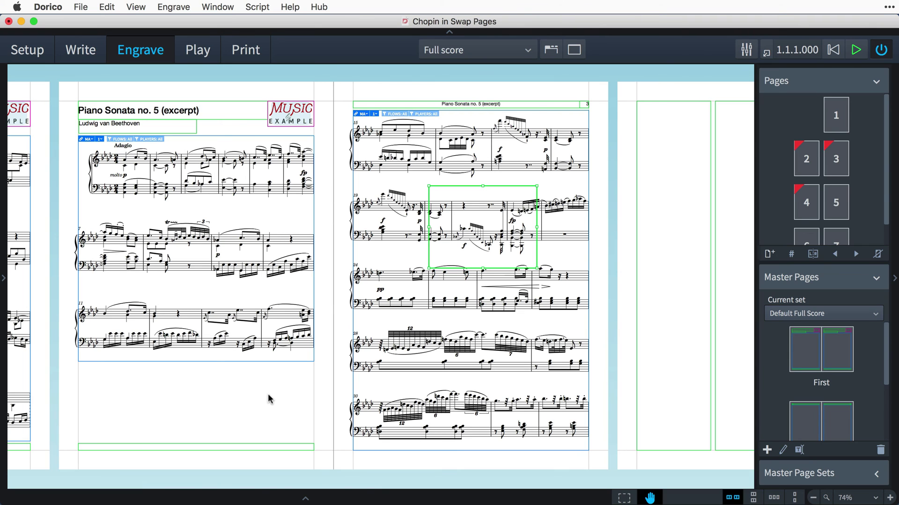
Step: Remove page overrides from pages 2 and 3, restoring page 2's music frame and deleting page 3's text frame
click(808, 160)
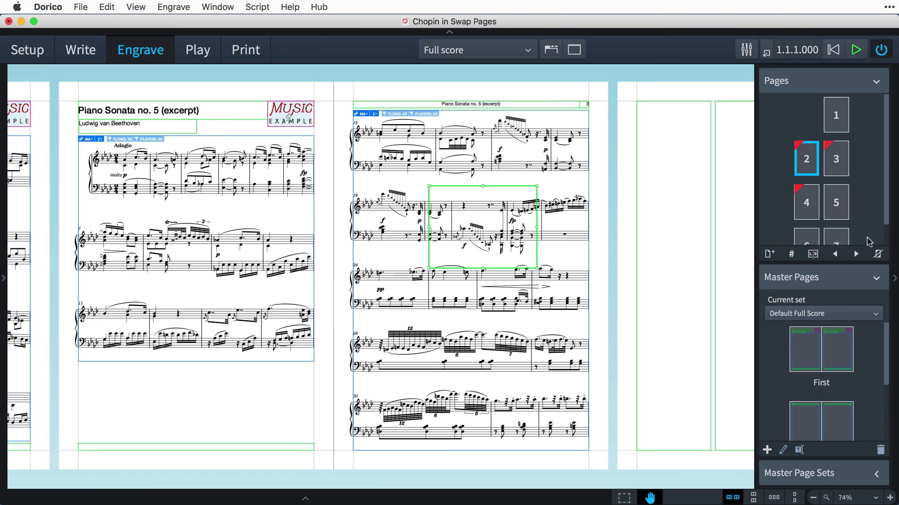
click(876, 254)
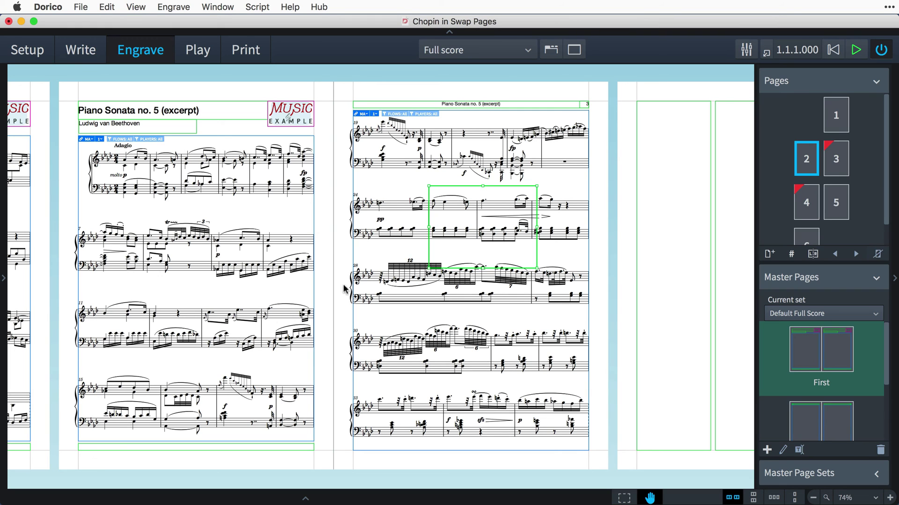
click(835, 166)
click(878, 253)
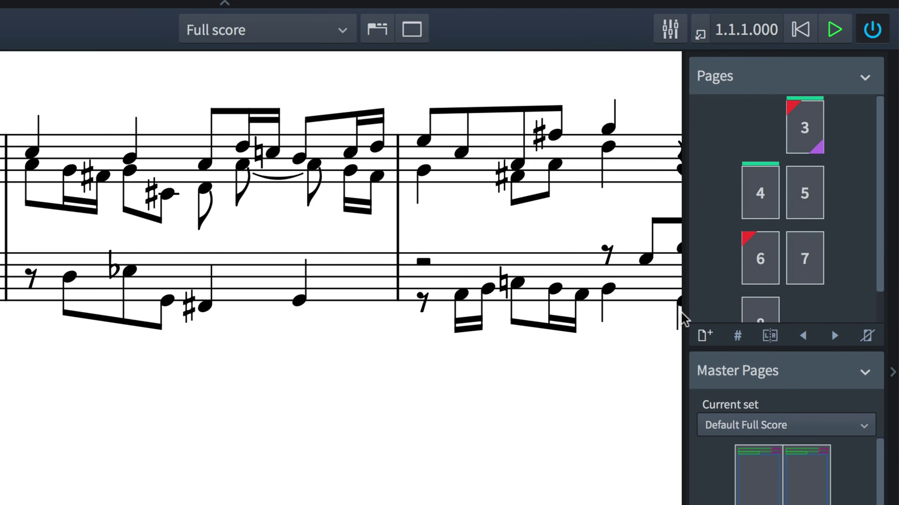
Step: Select page 3 in the Pages panel and view its context menu without choosing an option
click(815, 135)
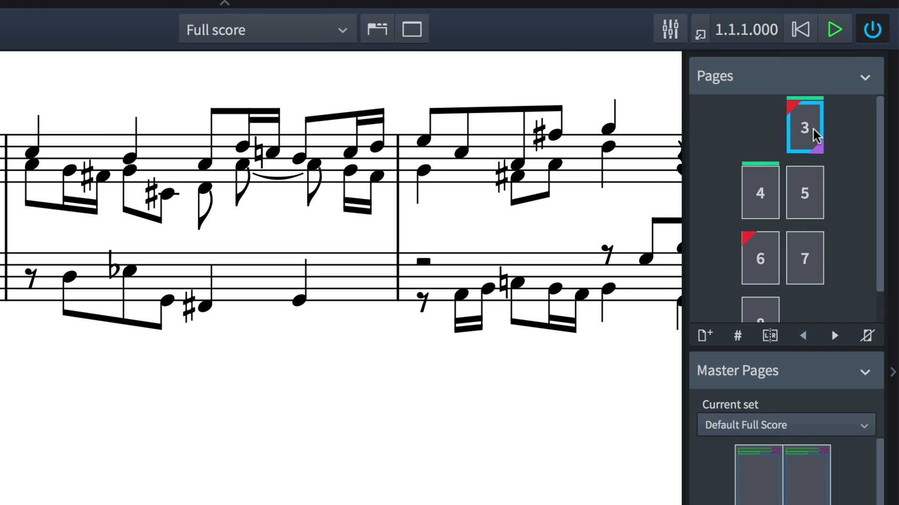
right_click(814, 135)
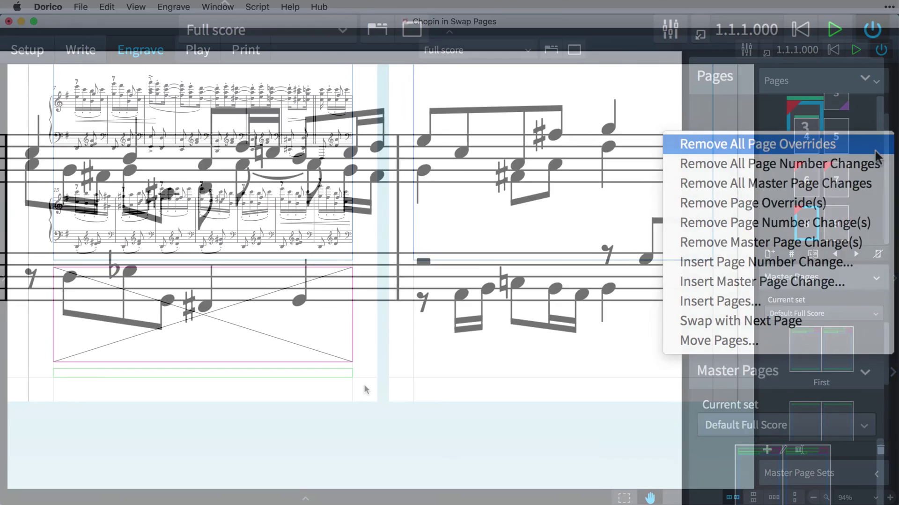
click(874, 148)
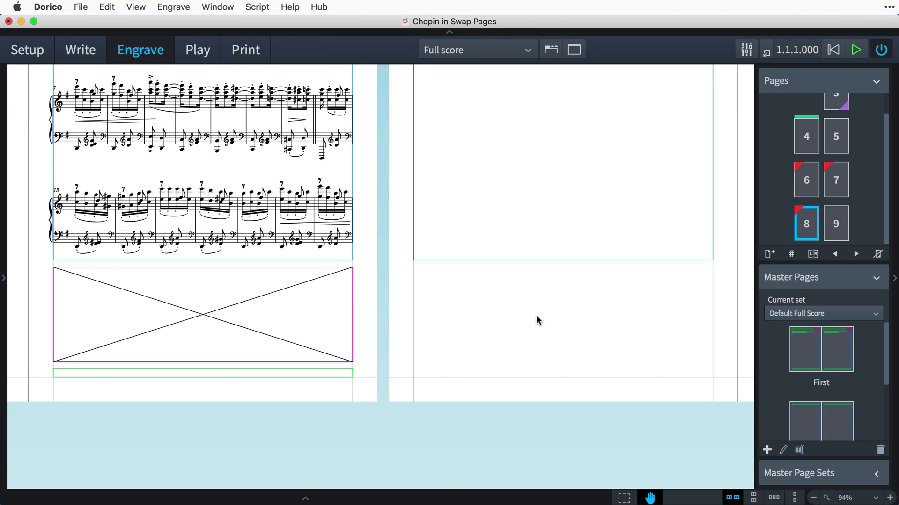
Step: Copy page 8's placeholder graphics frame and the thin green frame below it onto page 9
click(352, 341)
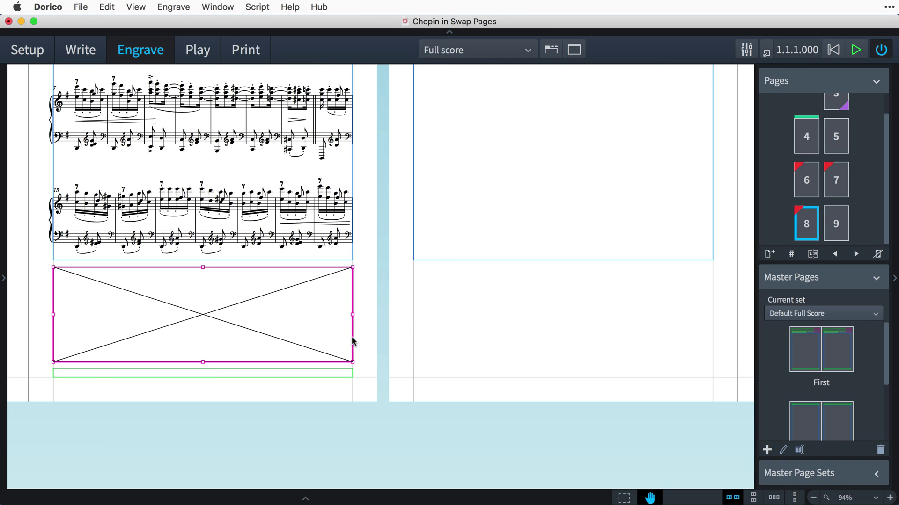
right_click(803, 227)
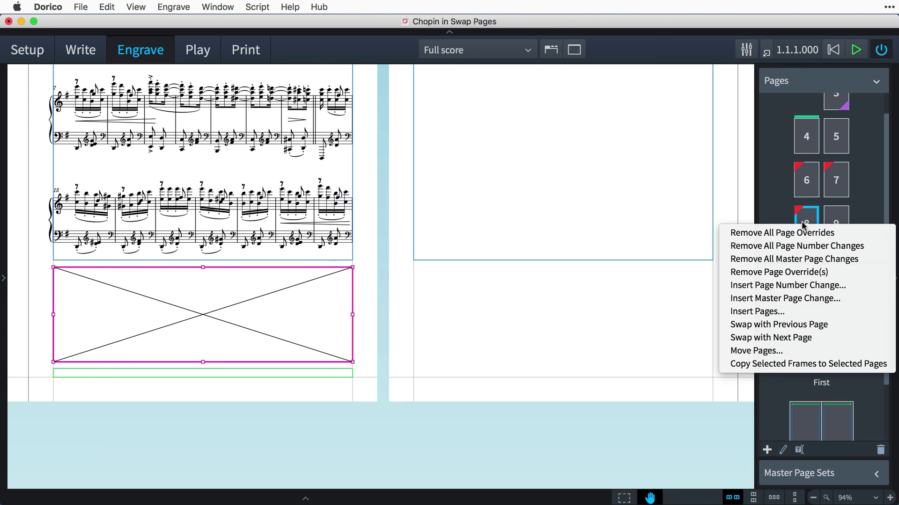
click(861, 366)
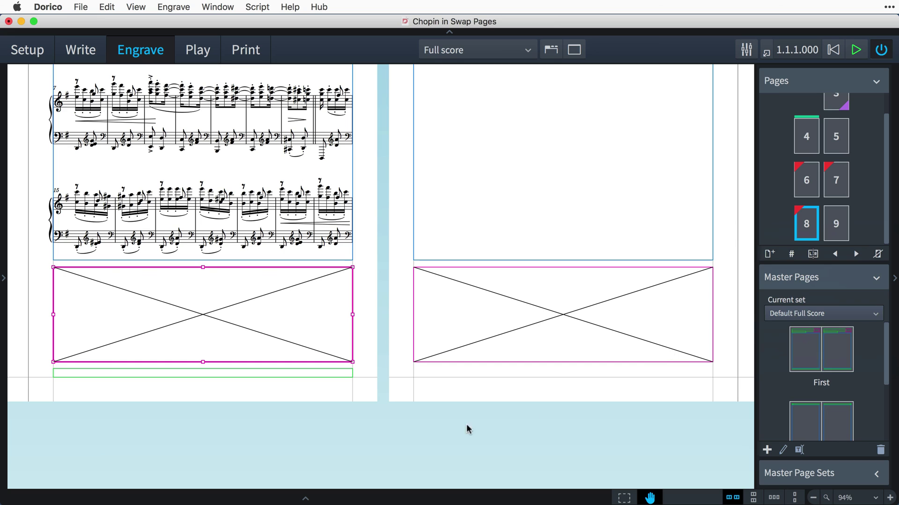
click(329, 376)
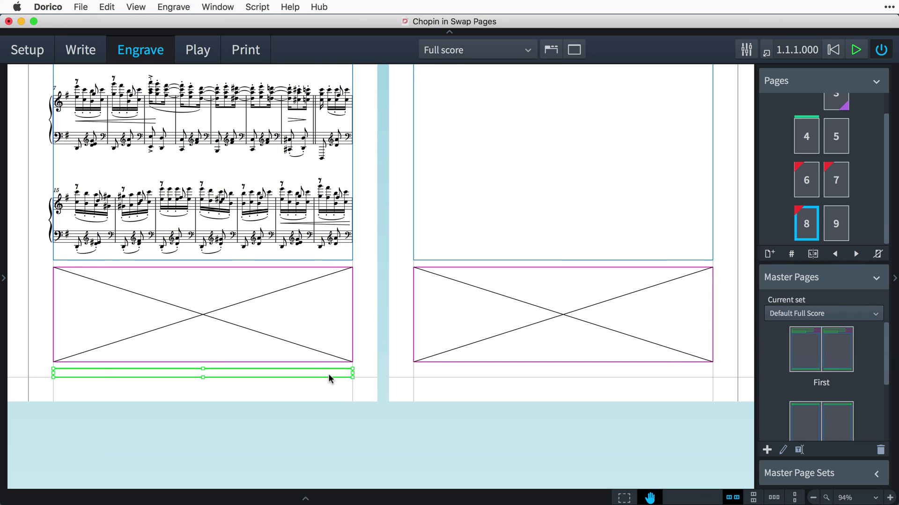
right_click(803, 228)
click(813, 363)
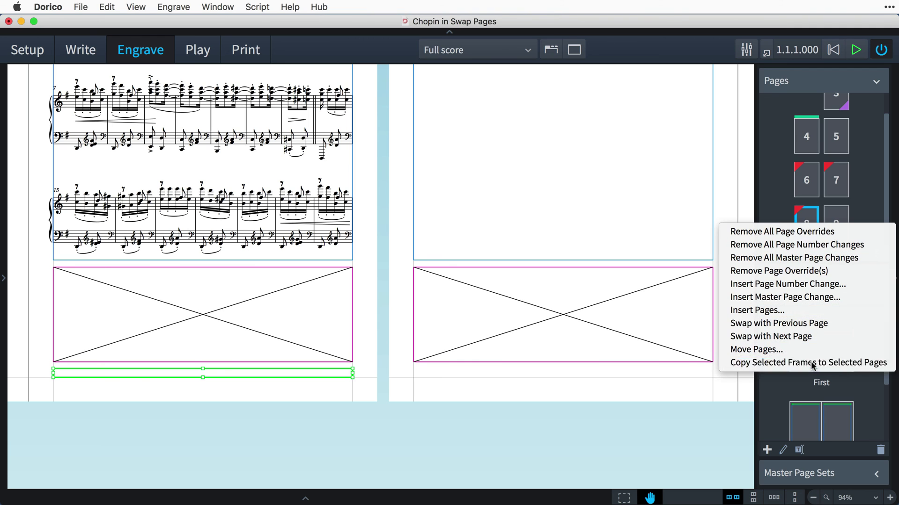
click(657, 389)
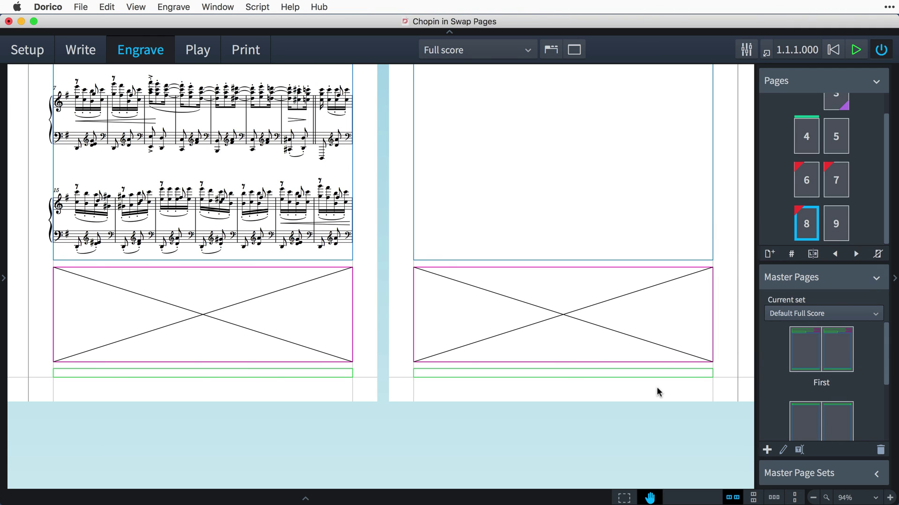